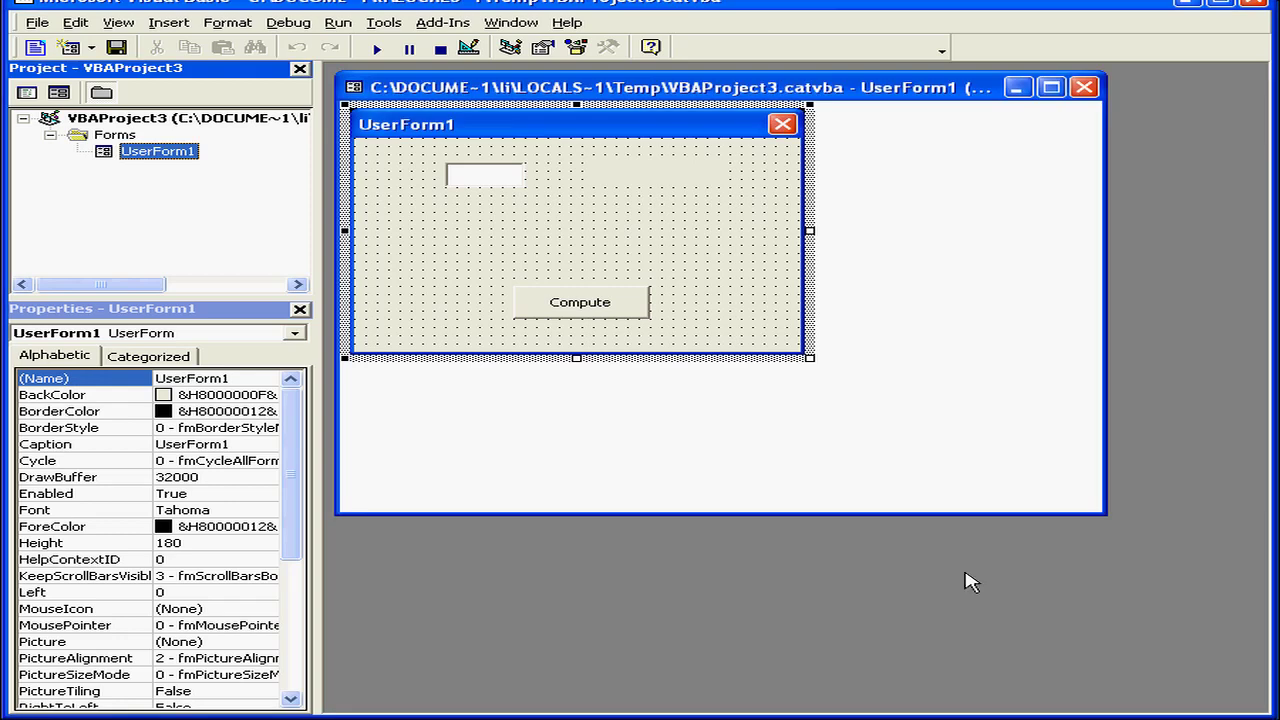
- Insert a new Module1 and declare Sub catmain() with an indented empty body
click(170, 23)
click(201, 104)
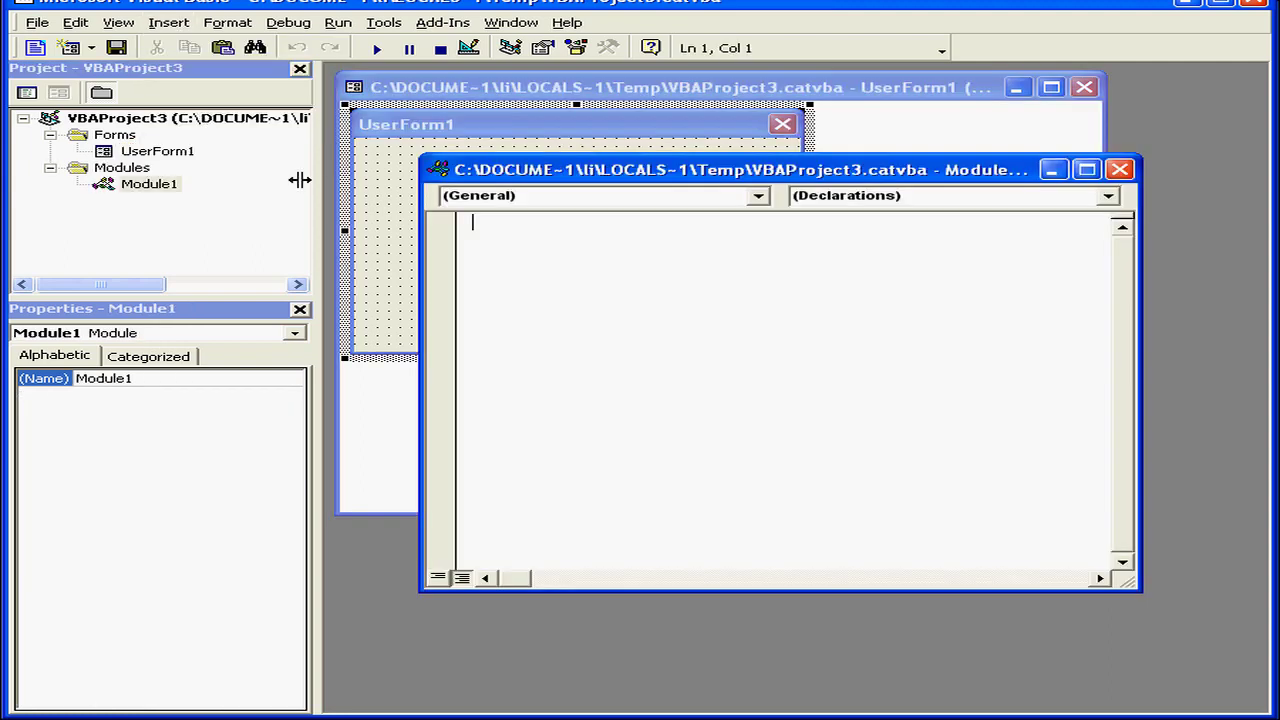
text(s)
text(ub )
text(ca)
text(t)
text(main())
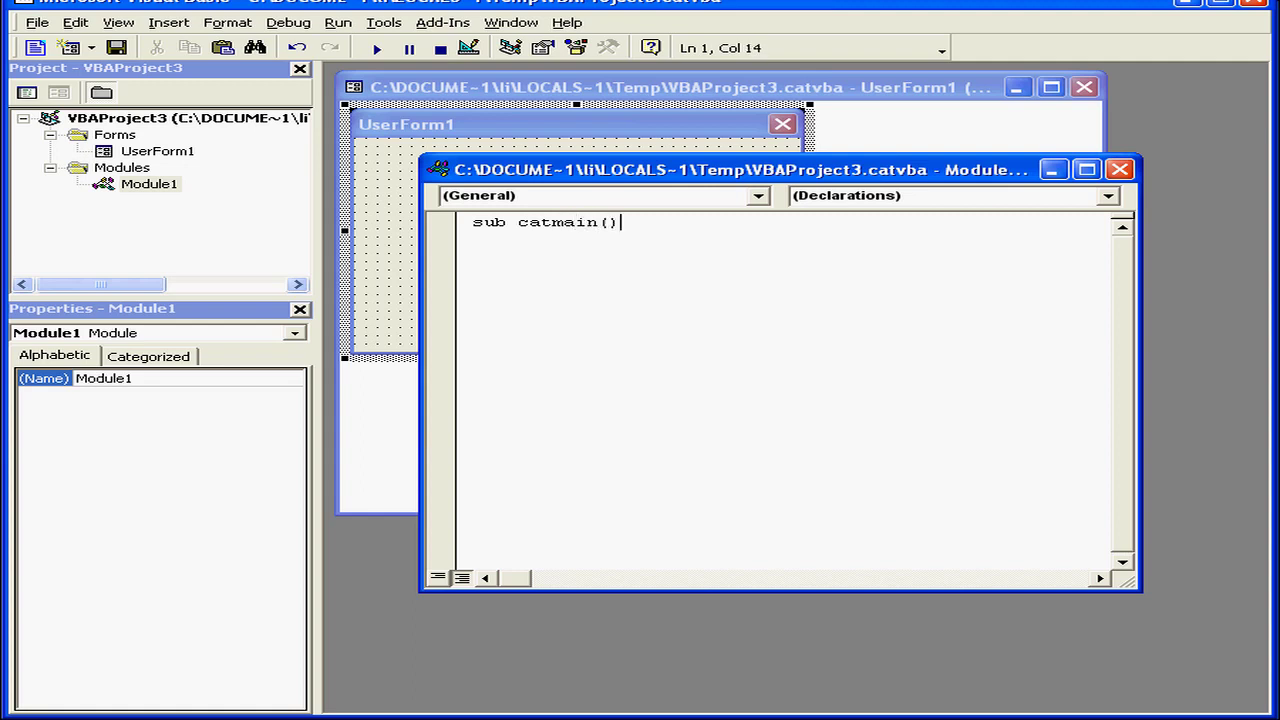
key(Return)
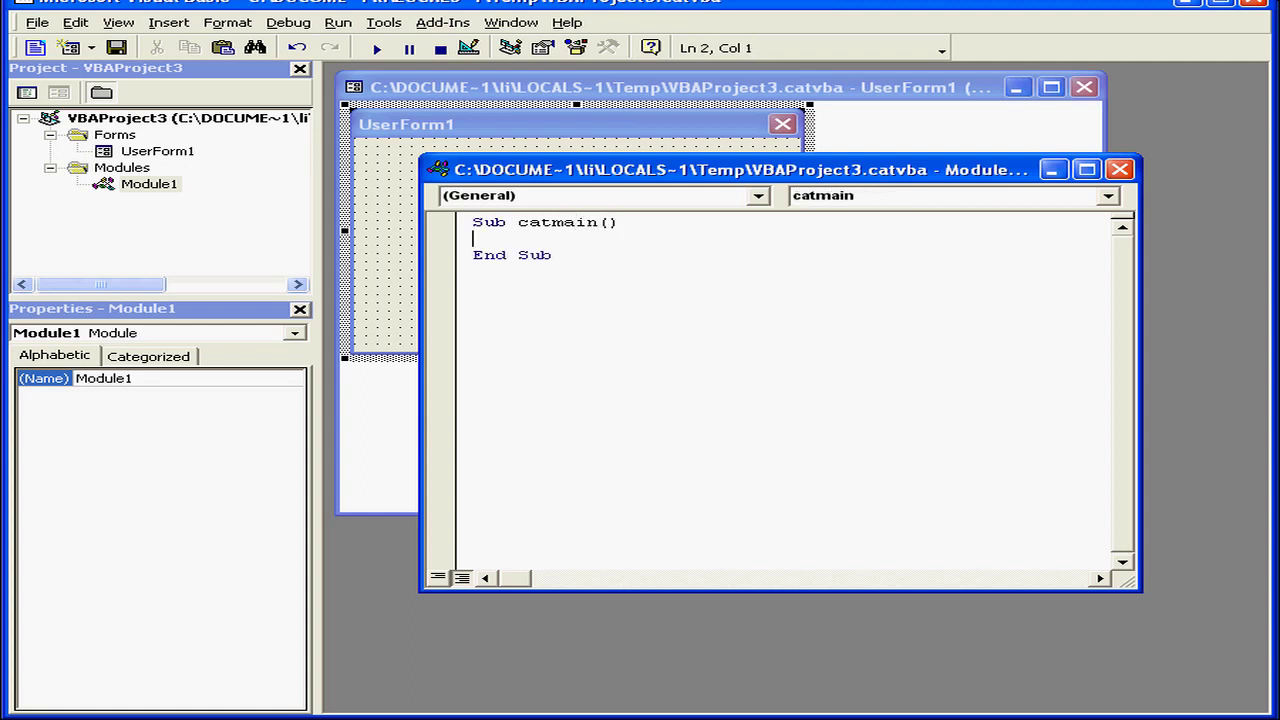
key(Tab)
text(msg)
text(box)
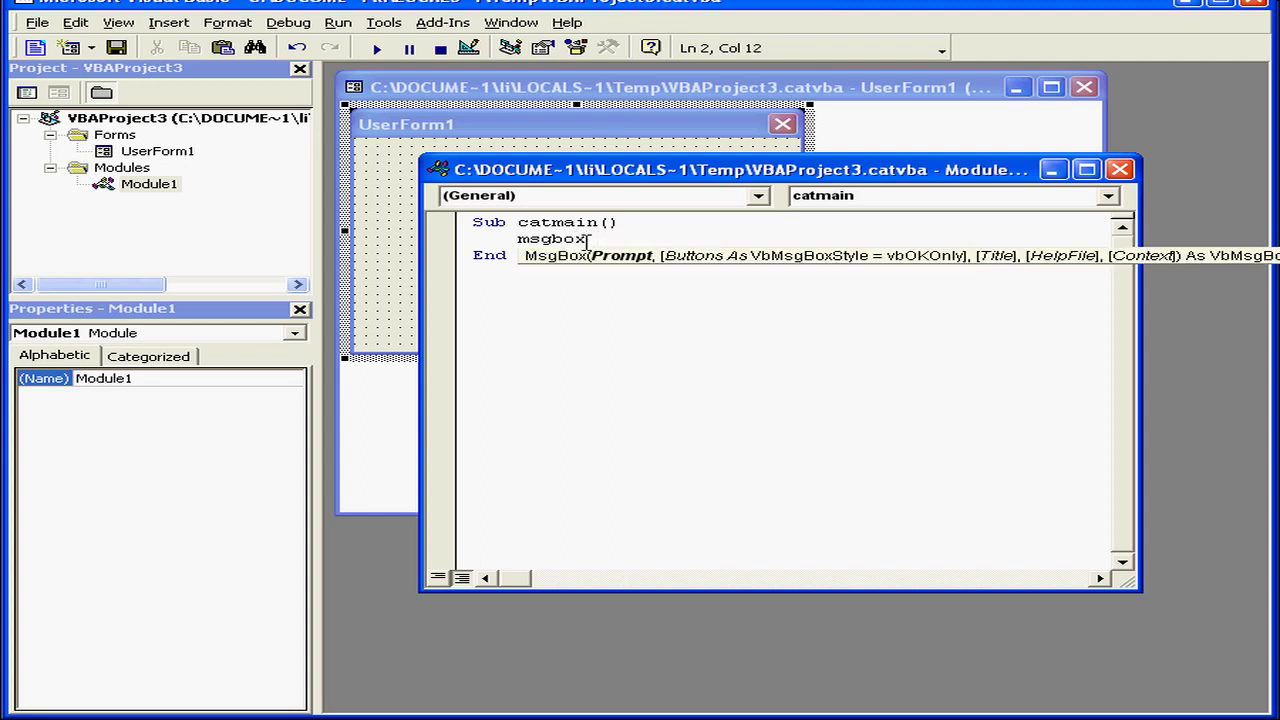
text( ")
text(He)
text(llo )
text(world, )
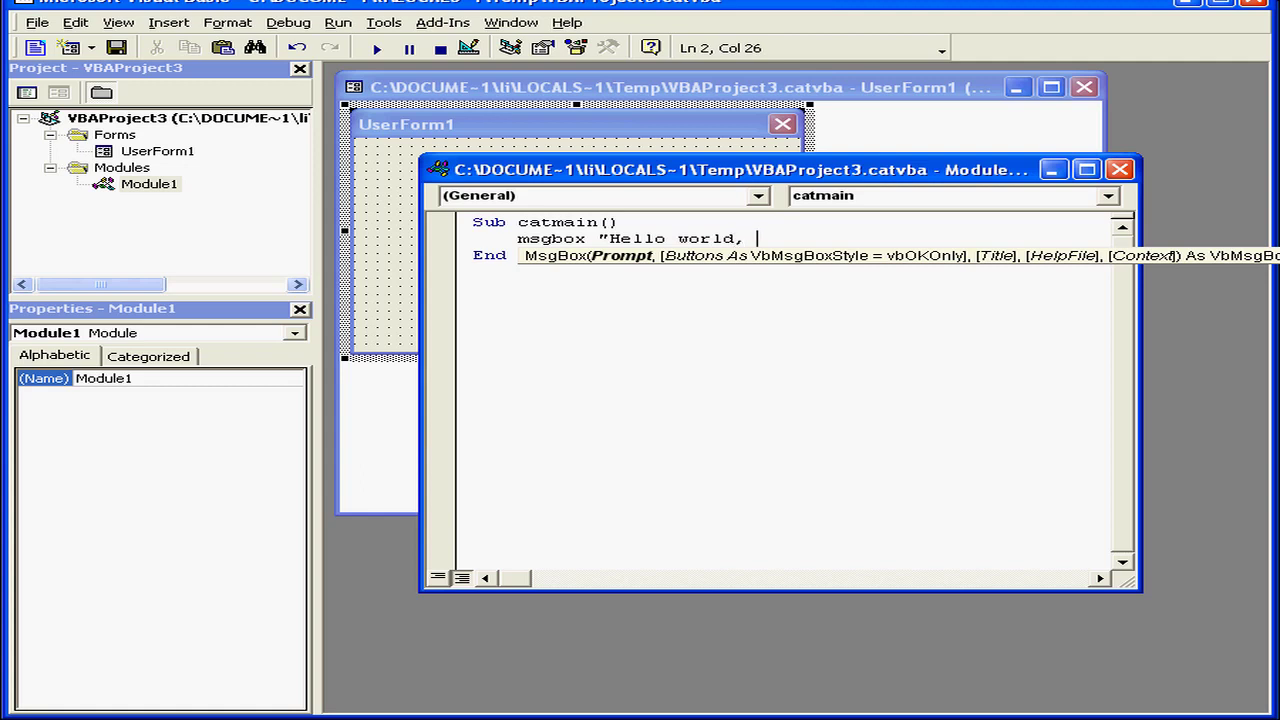
text(my f)
text(irst )
text(VB sc)
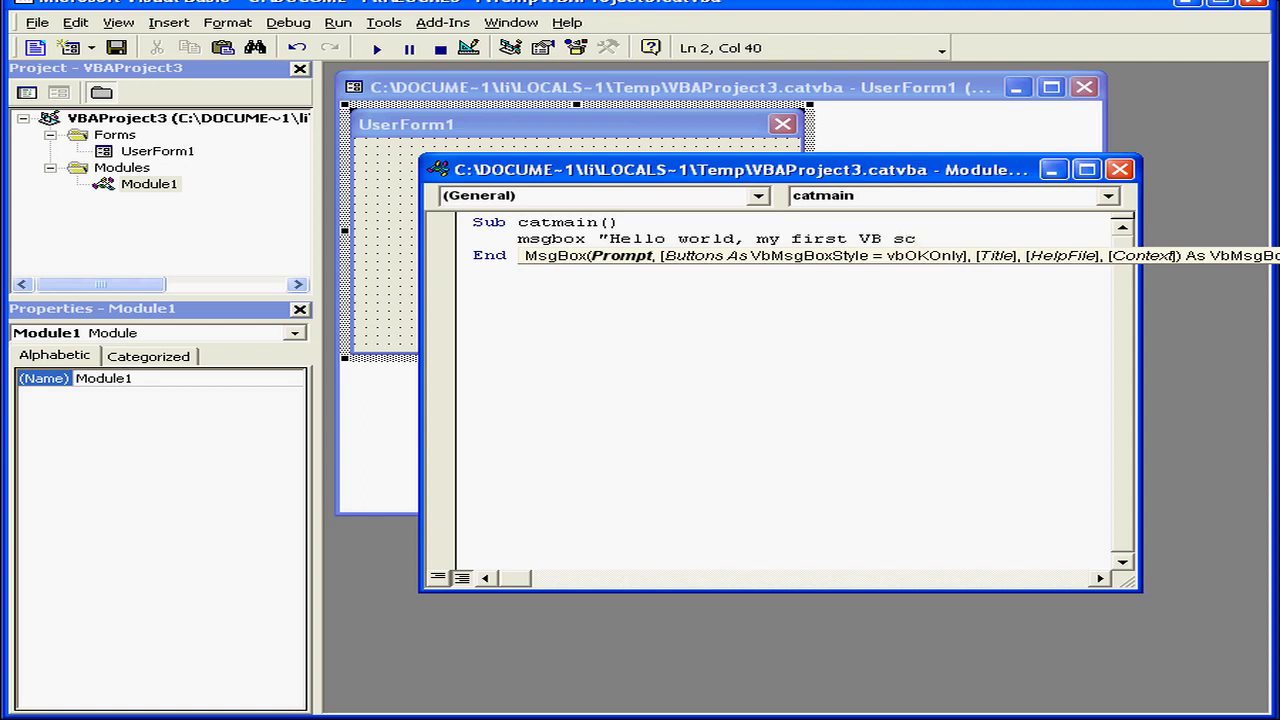
text(ript )
text(wit)
text(h cat)
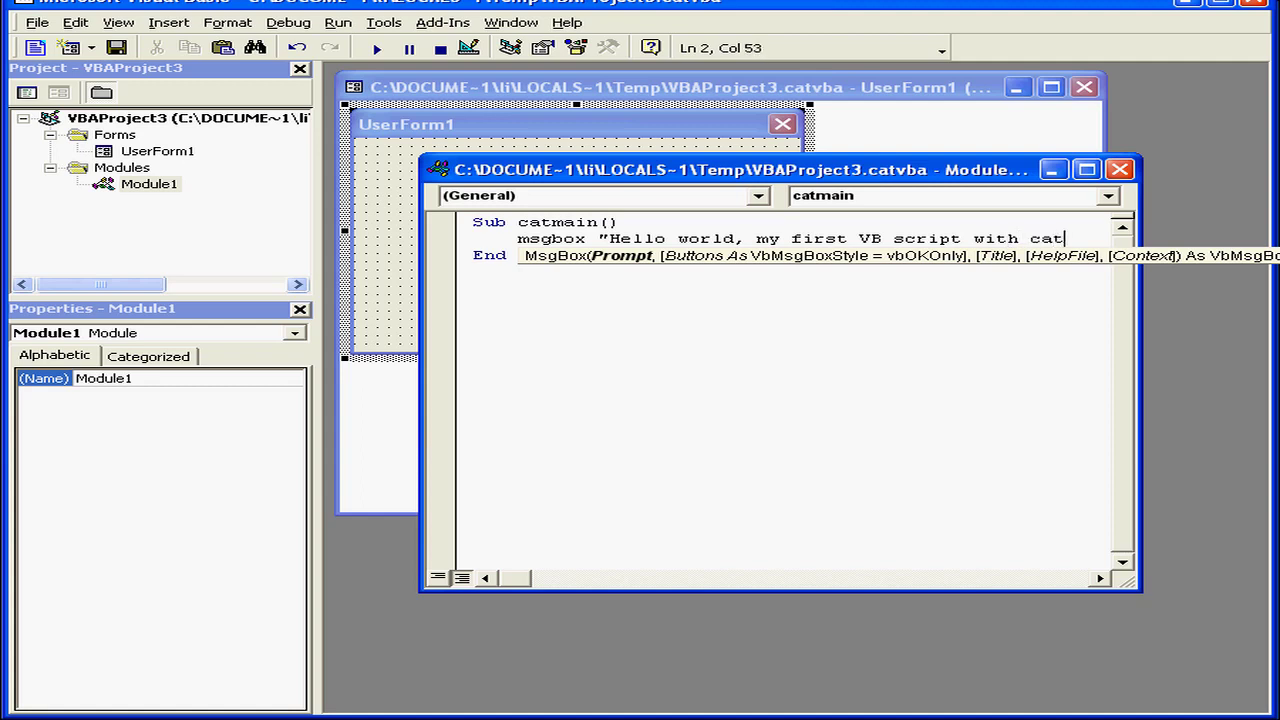
text(ia )
text(v5!)
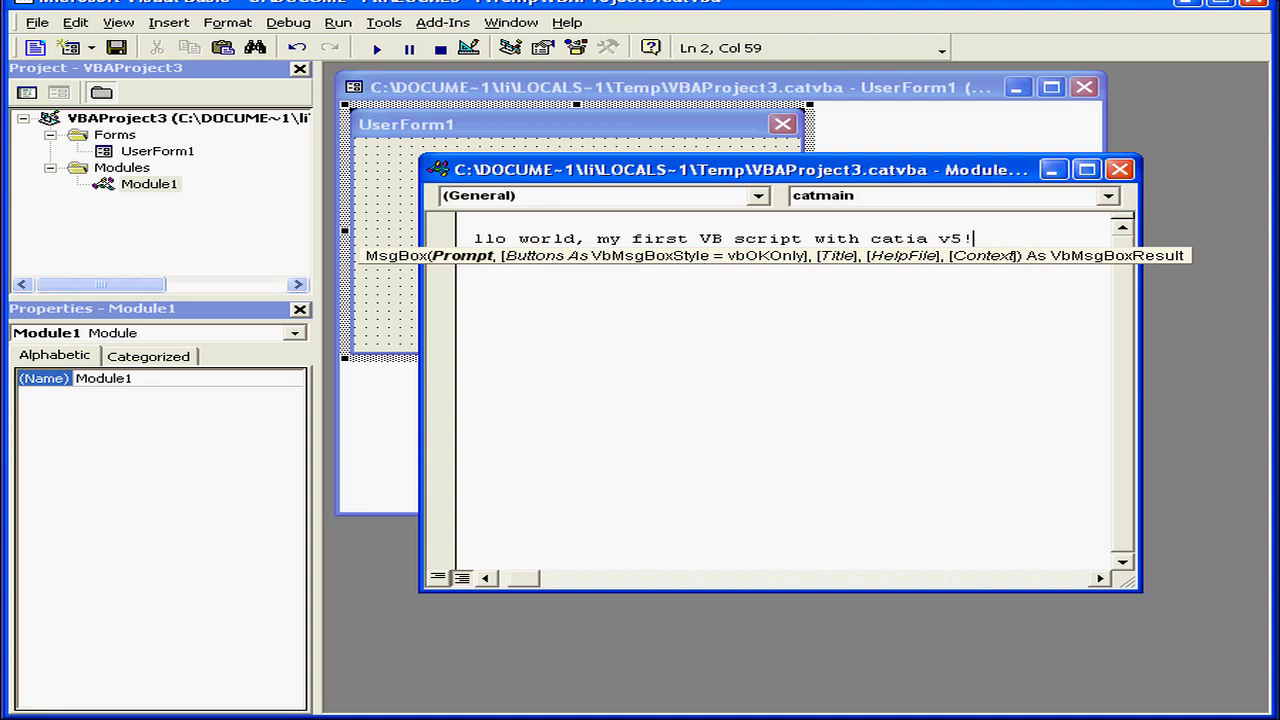
text(")
- Return to CATIA and show the Macros dialog with the VBAProject3.catvba library selected
click(1182, 5)
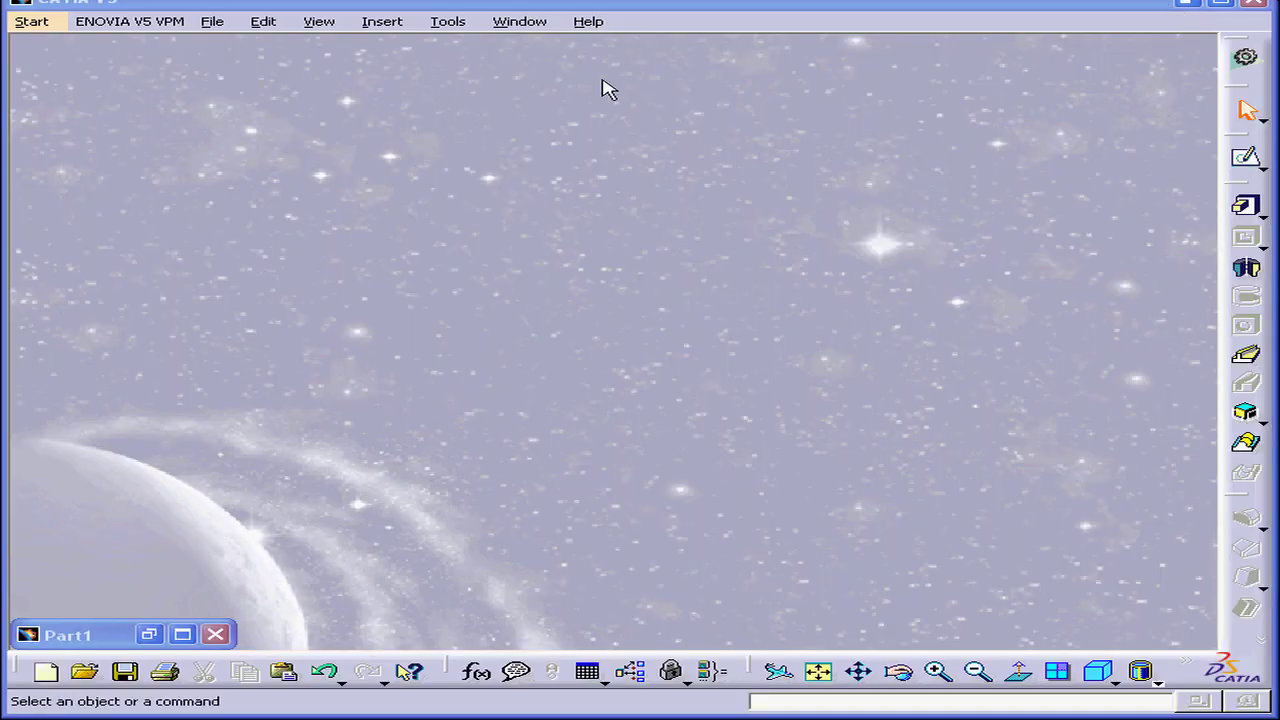
click(452, 22)
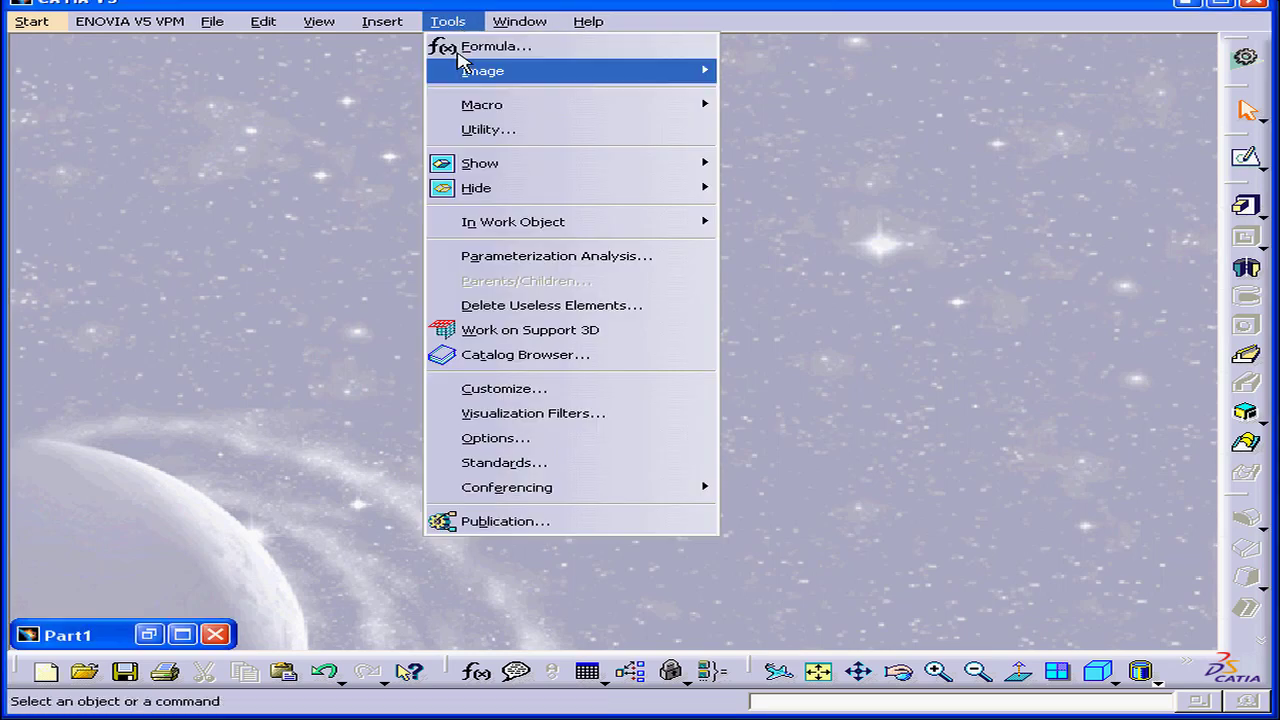
mouse_move(482, 104)
click(773, 112)
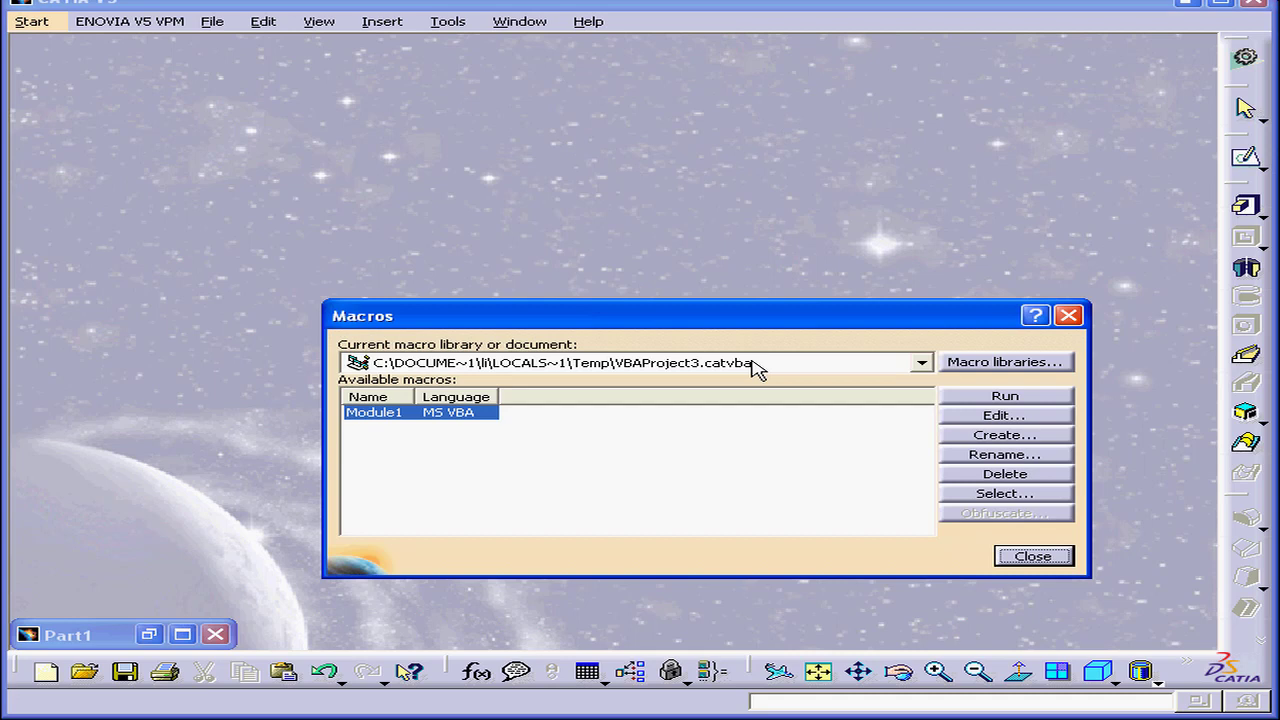
click(754, 366)
click(718, 406)
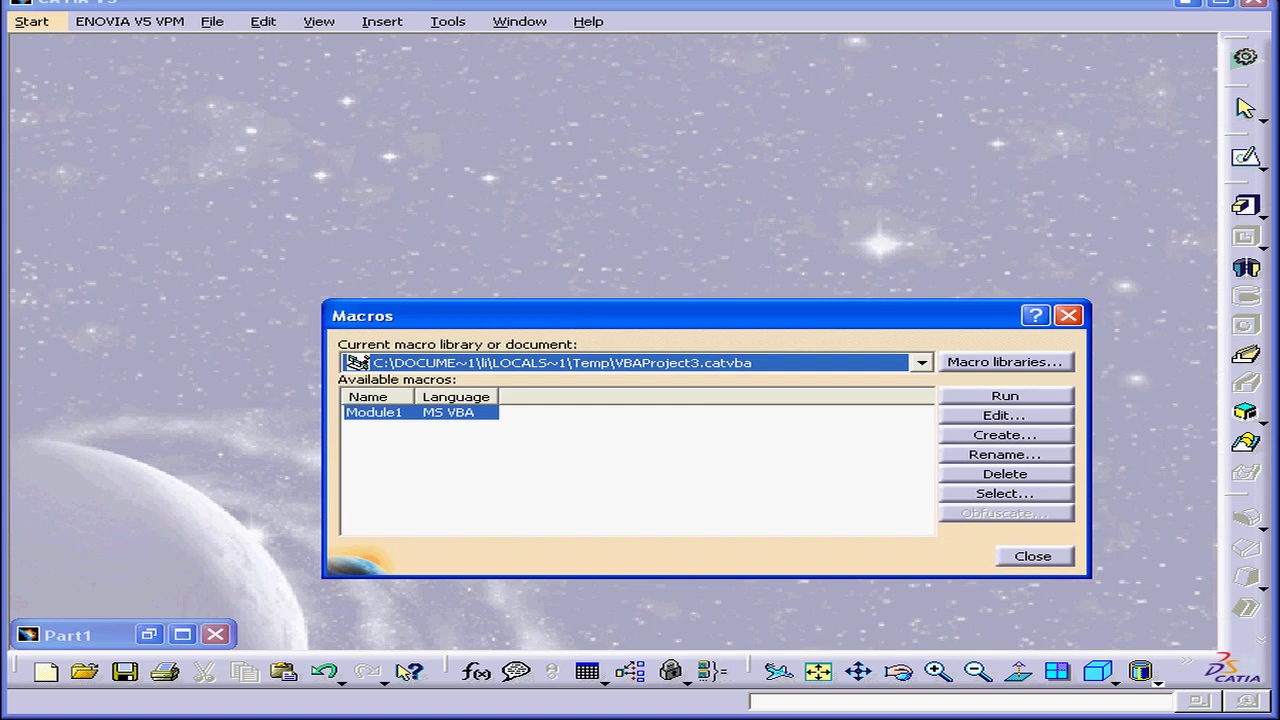
- Run Module1 to show the Hello world message box, then dismiss it with OK
click(1010, 396)
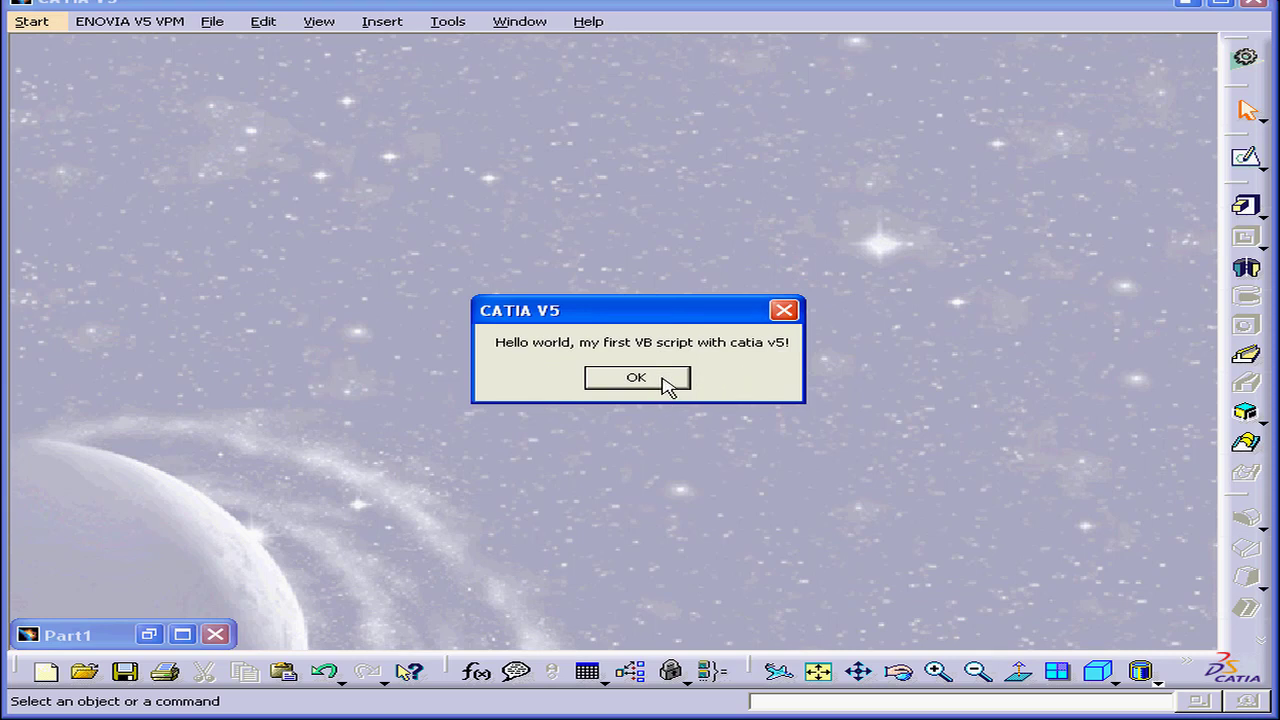
click(668, 380)
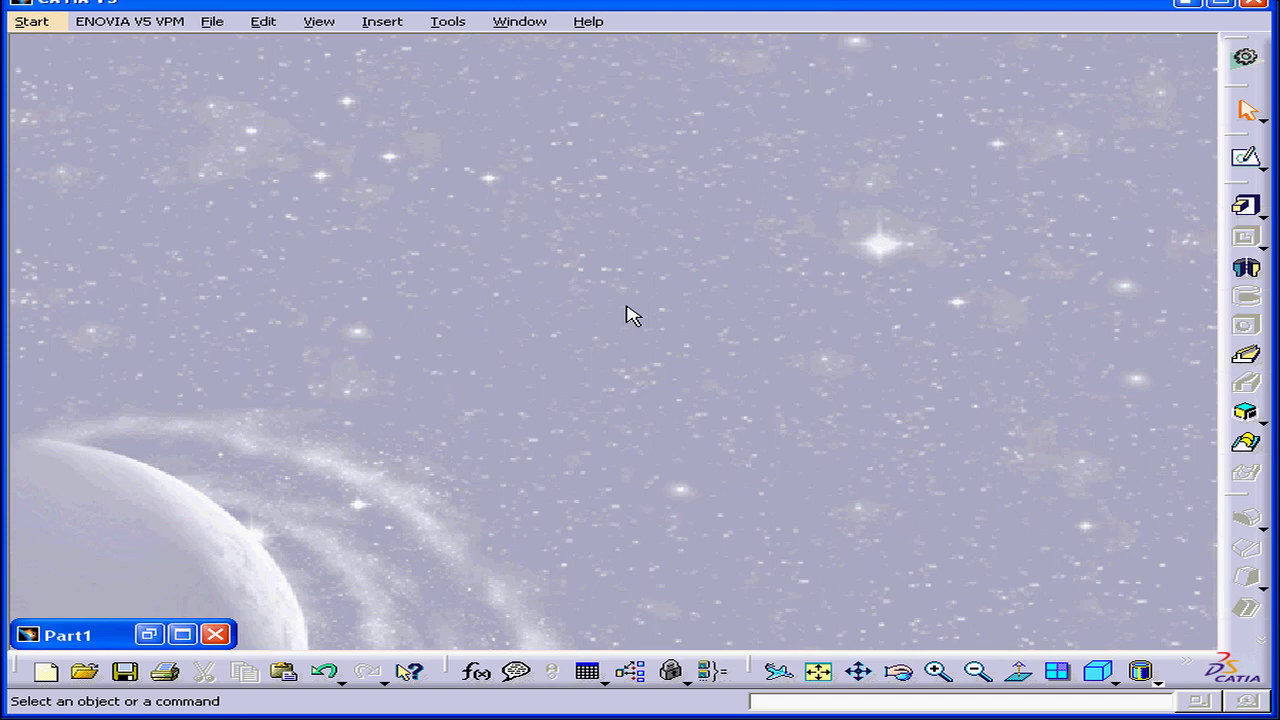